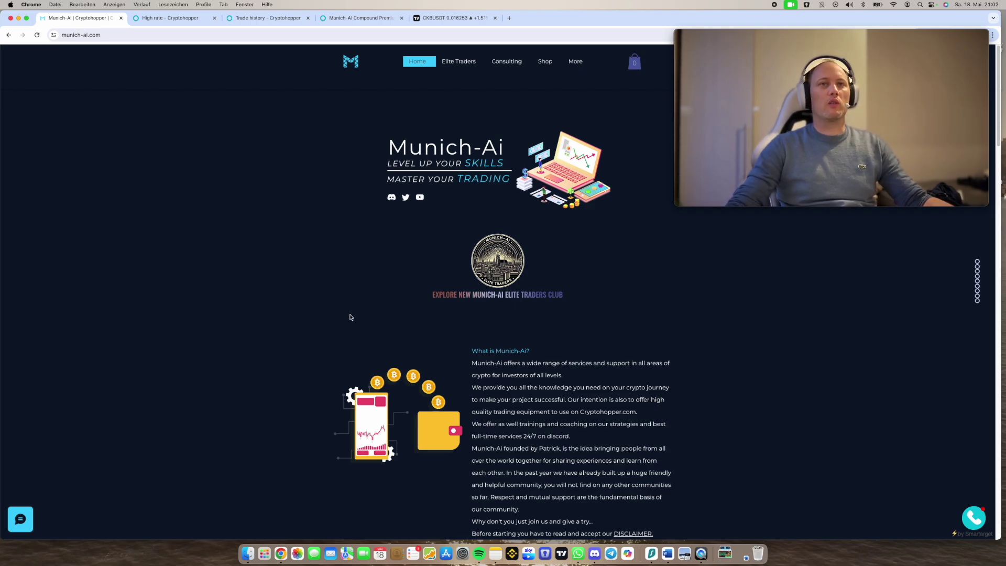
Switch to the CKB/USDT 15-minute chart showing the Munich-Ai DCA Backtester results
left_click(448, 19)
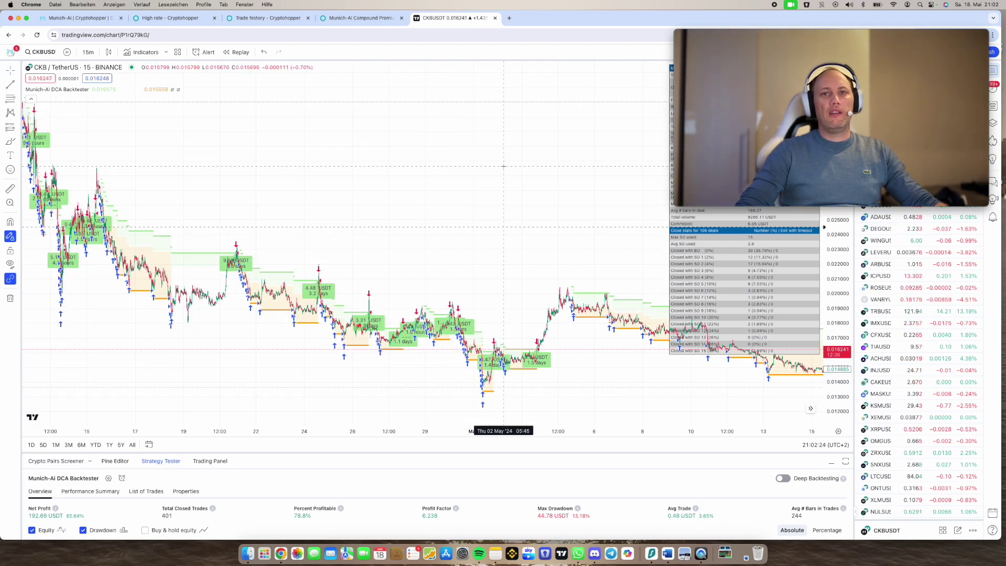
Pan the CKB chart across March–April and enlarge the Strategy Tester panel to reveal the equity curve
left_click_drag(505, 164, 550, 168)
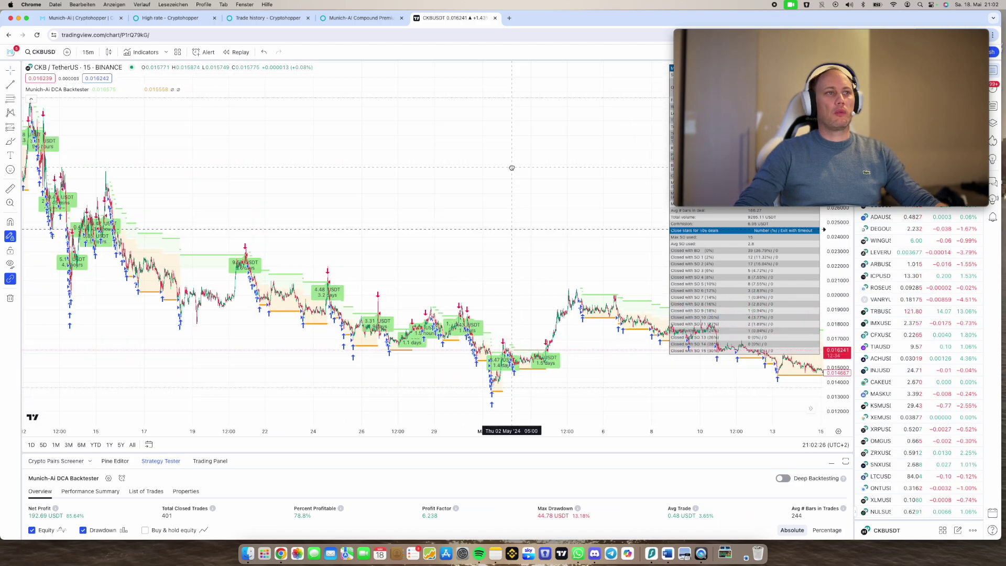
left_click_drag(218, 173, 452, 176)
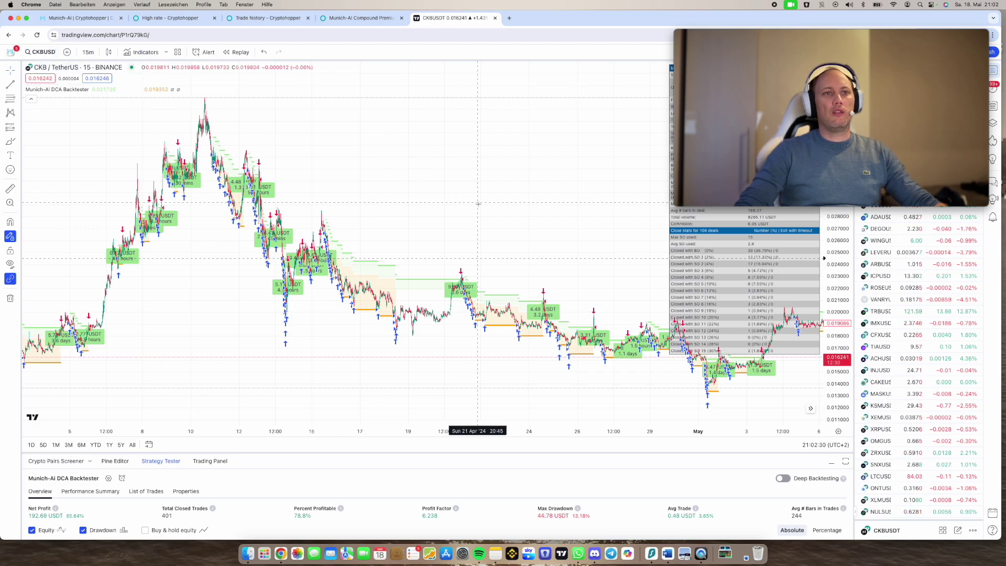
scroll(447, 286, "right", 5)
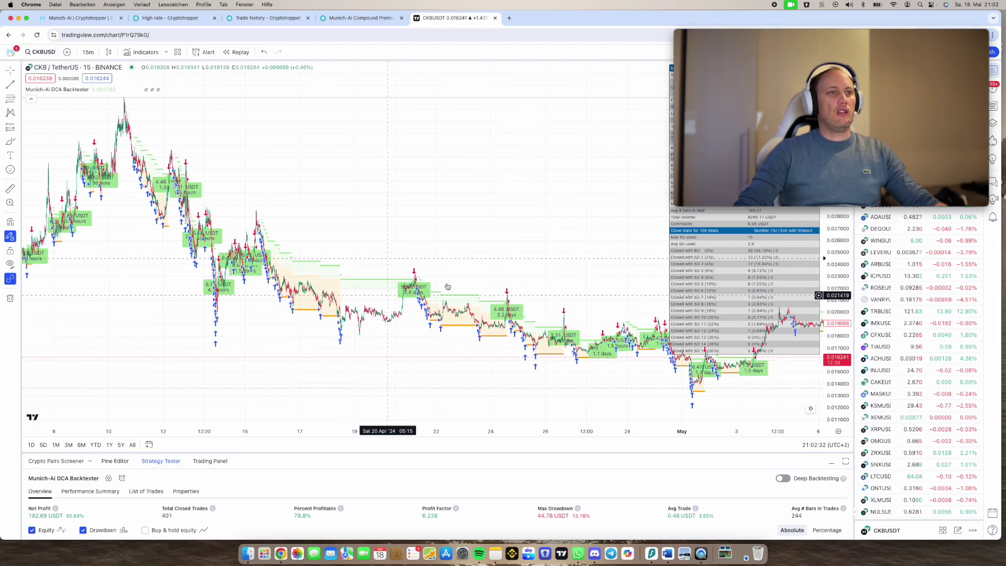
scroll(448, 286, "left", 6)
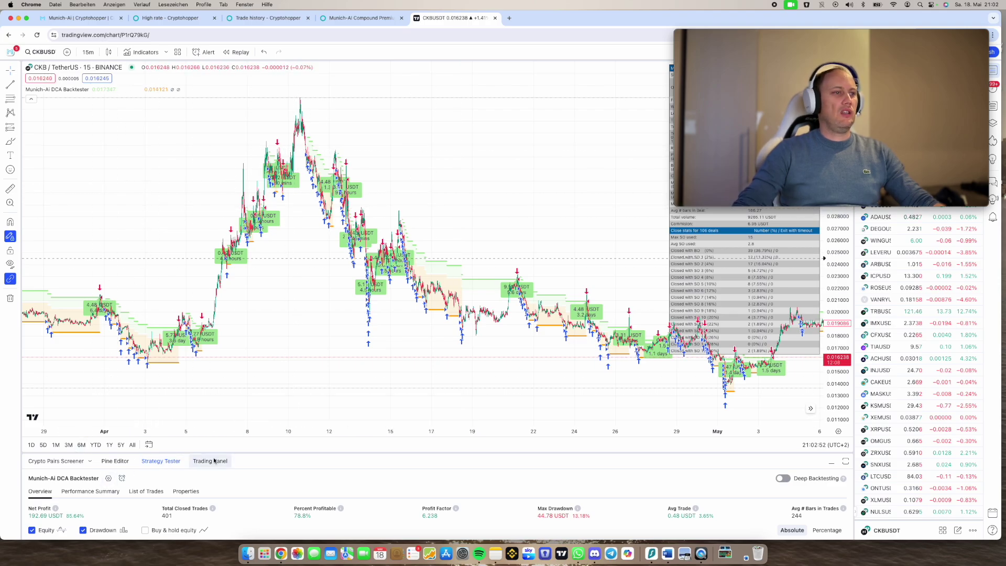
left_click_drag(229, 453, 230, 391)
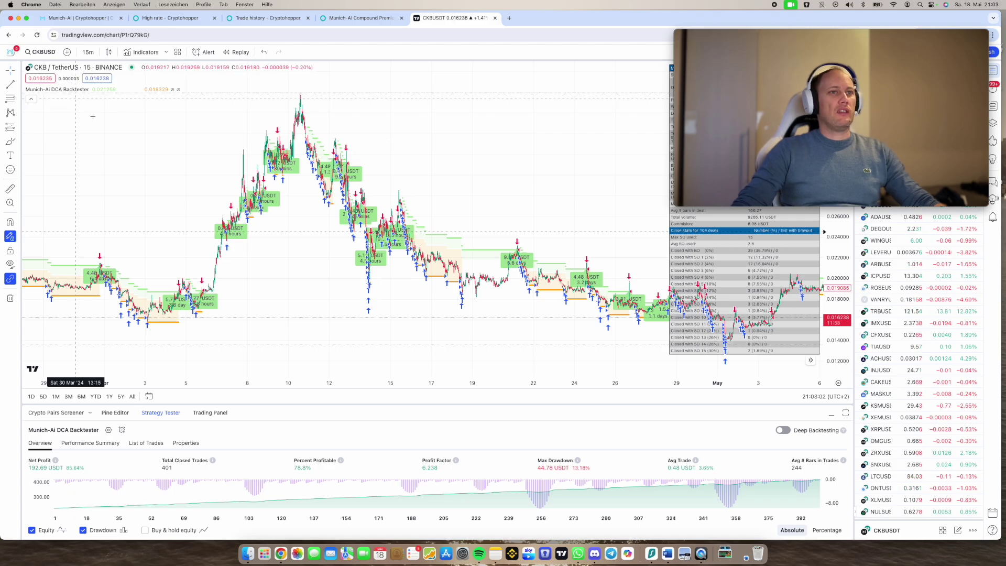
mouse_move(535, 184)
left_mouse_down()
mouse_move(321, 184)
mouse_move(571, 183)
left_mouse_up()
left_click_drag(160, 186, 371, 192)
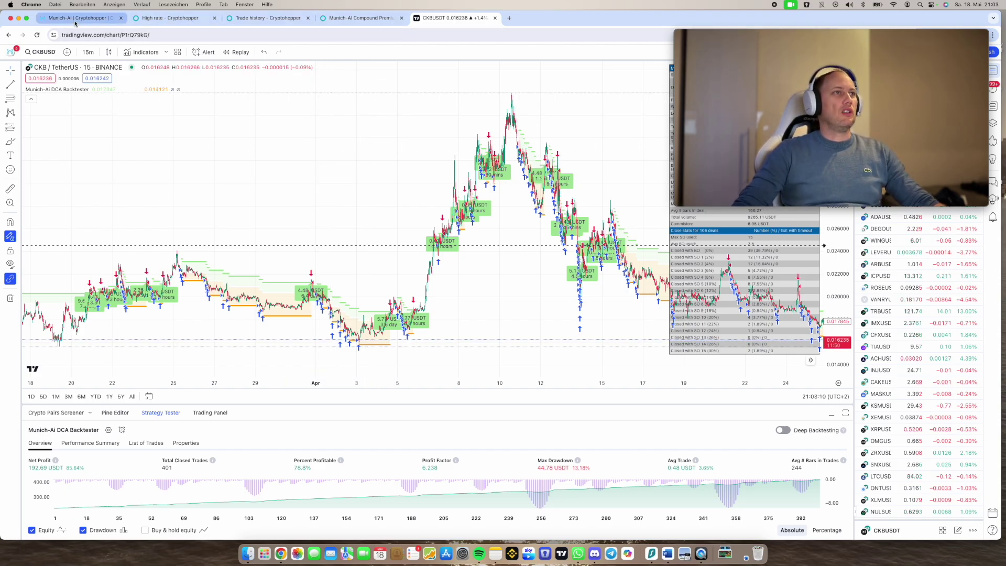
Show the High rate bot dashboard with its open CKB position at 25.00 USDT (2.50%) profit
left_click(164, 21)
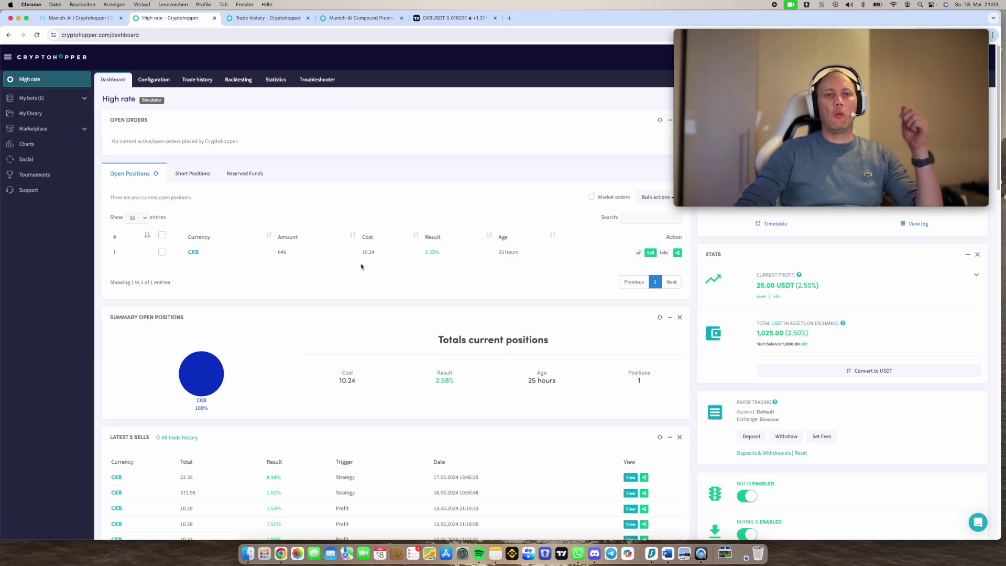
View the Munich-AI Compound Premium marketplace page and its HOT-USDT backtest, then return to the High rate dashboard
left_click(336, 18)
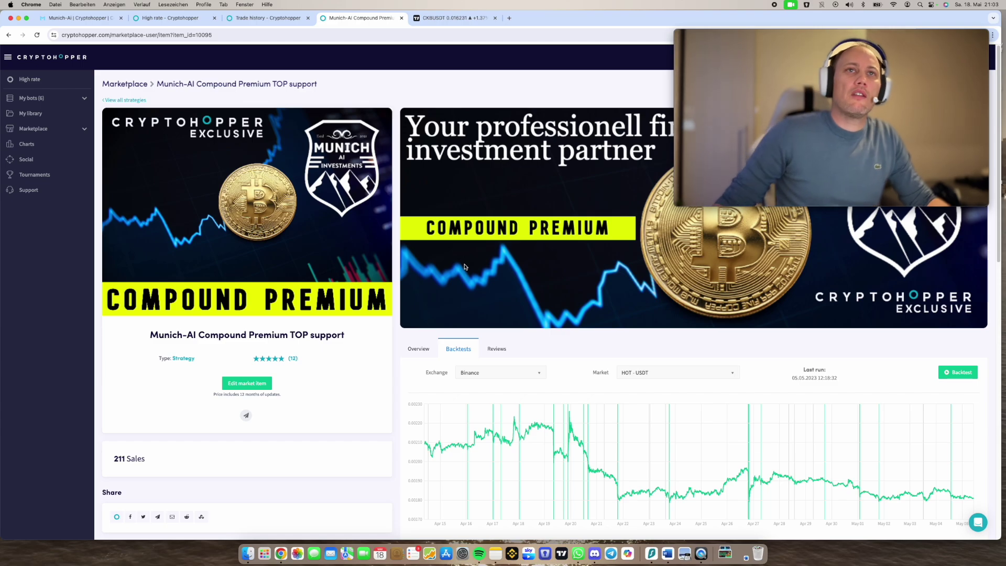
left_click(67, 134)
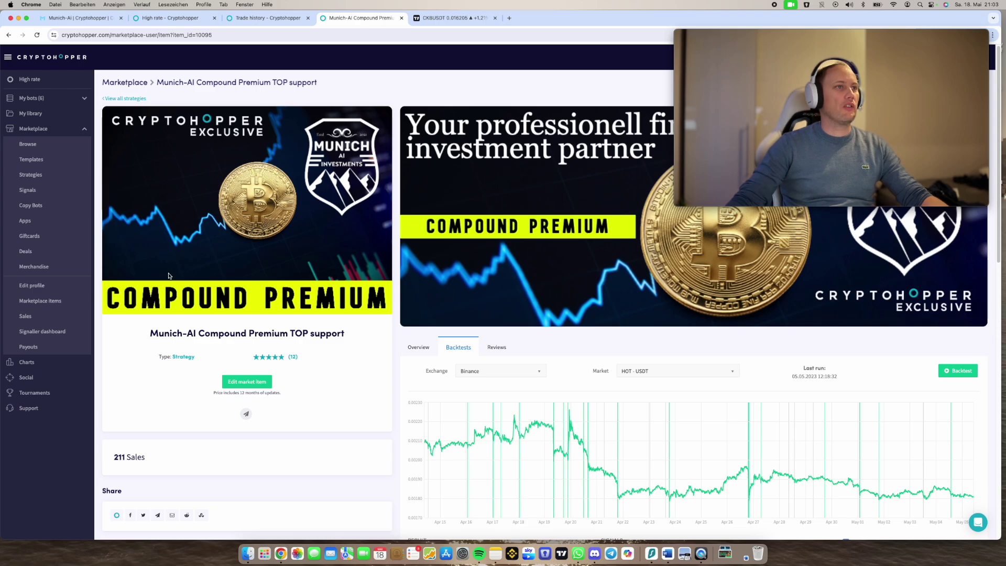
left_click(73, 131)
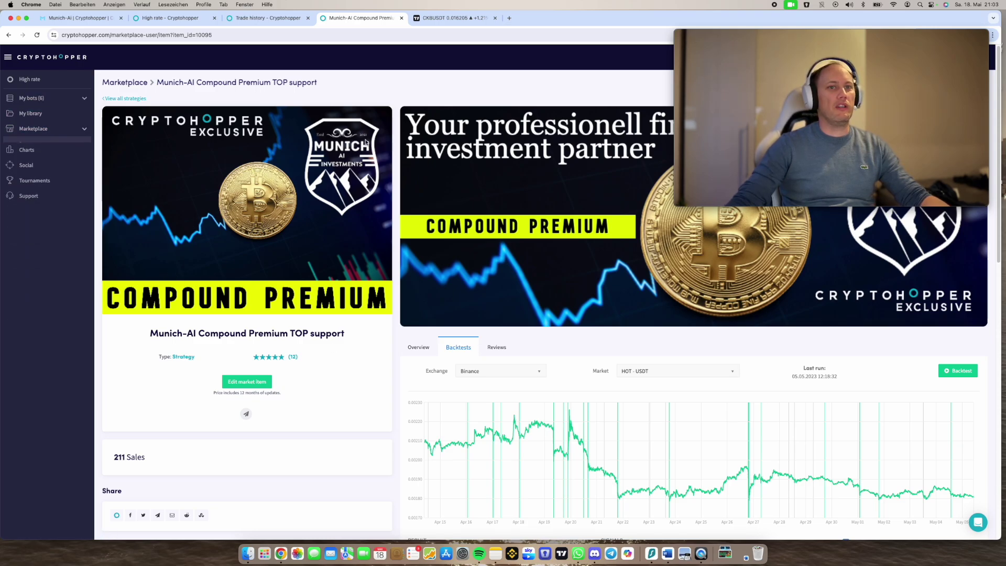
scroll(603, 251, "down", 2)
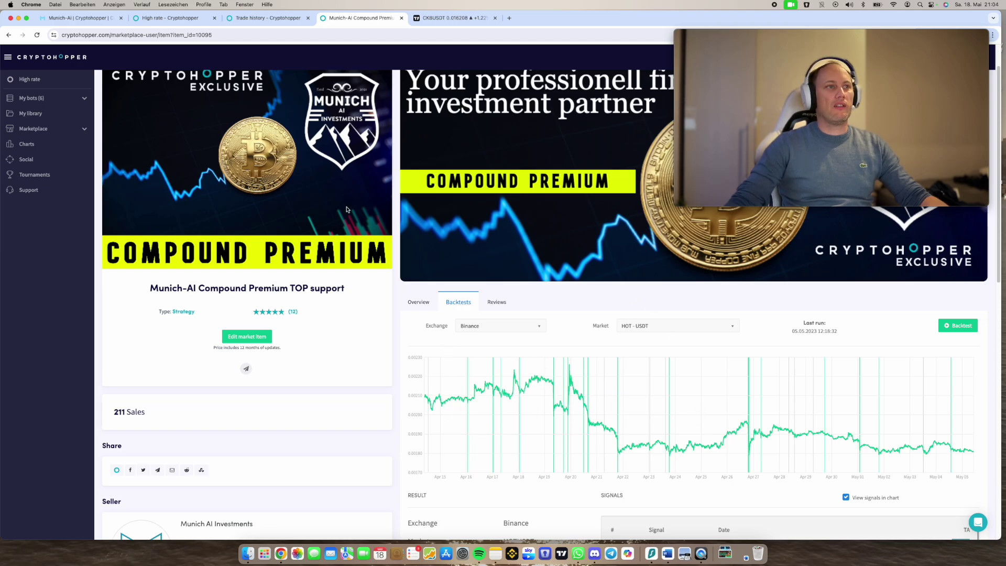
left_click(190, 20)
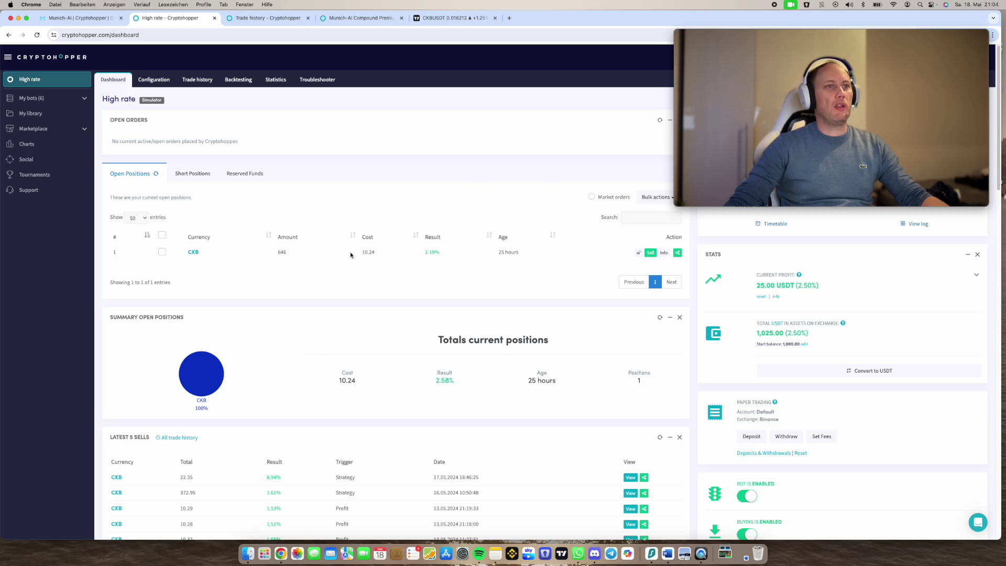
Scroll to the Latest 5 Sells and highlight the 8.94% strategy-triggered CKB sell
mouse_move(150, 82)
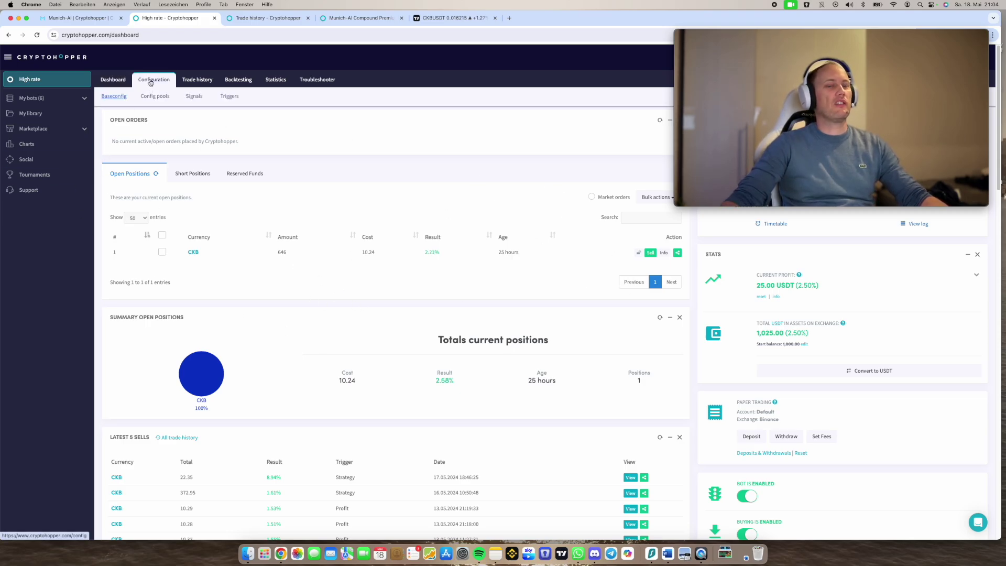
scroll(347, 393, "down", 2)
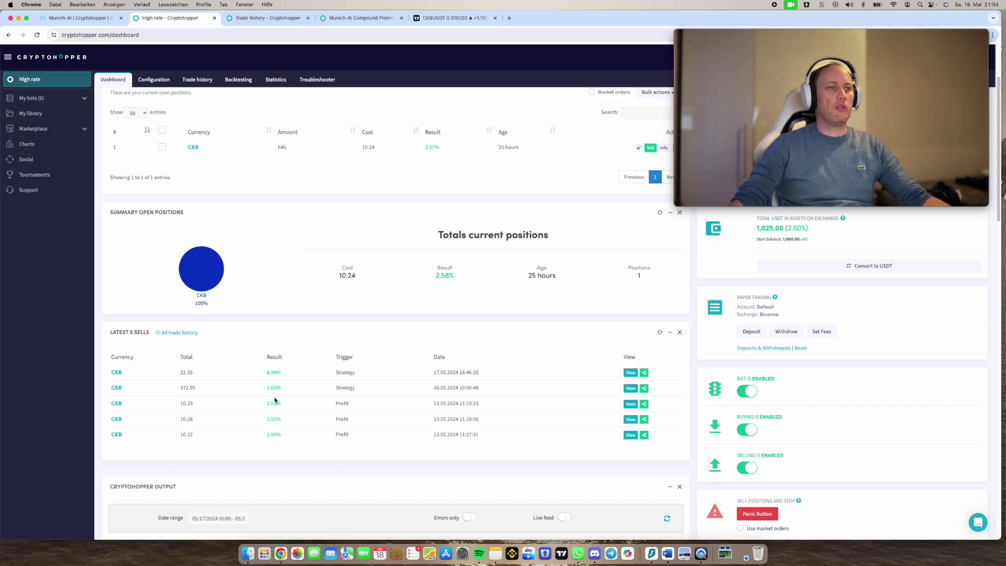
left_click_drag(284, 389, 265, 373)
left_click(262, 373)
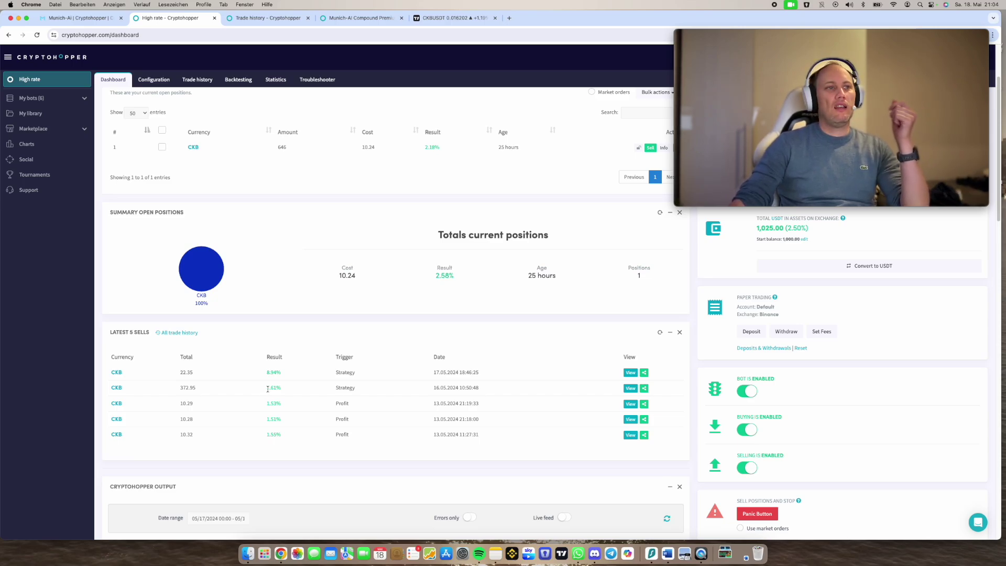
left_click_drag(267, 375, 279, 373)
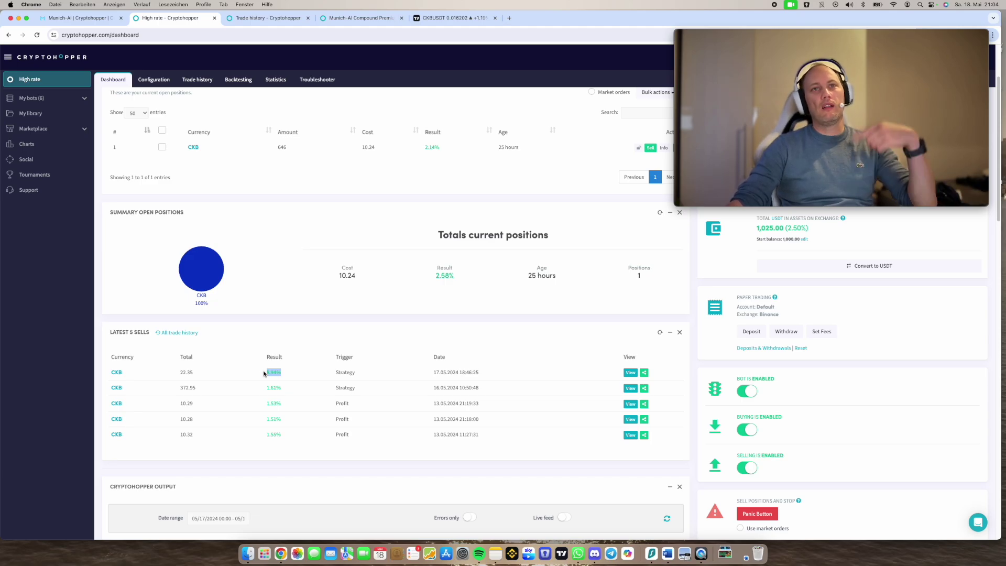
left_click(280, 374)
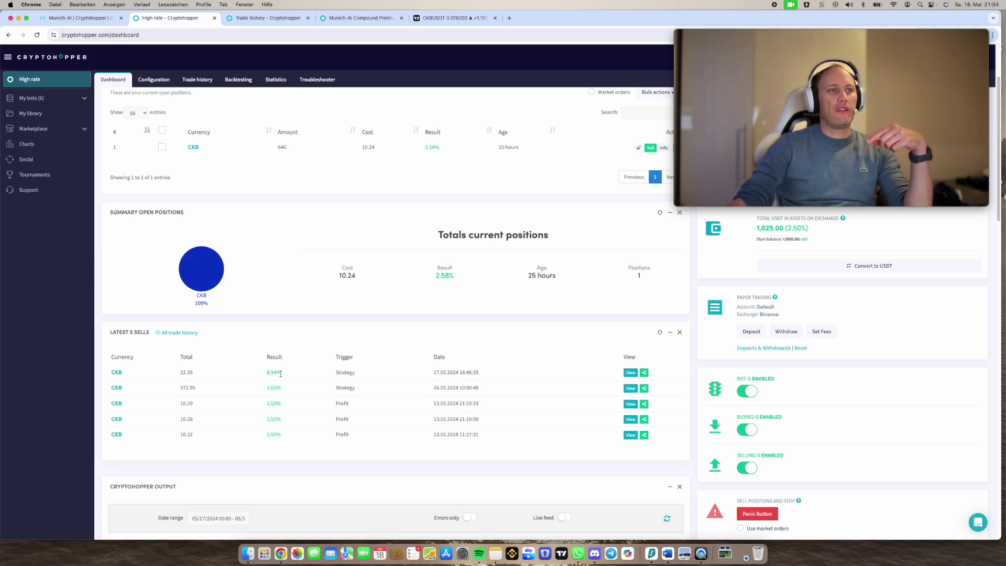
left_click_drag(280, 373, 262, 373)
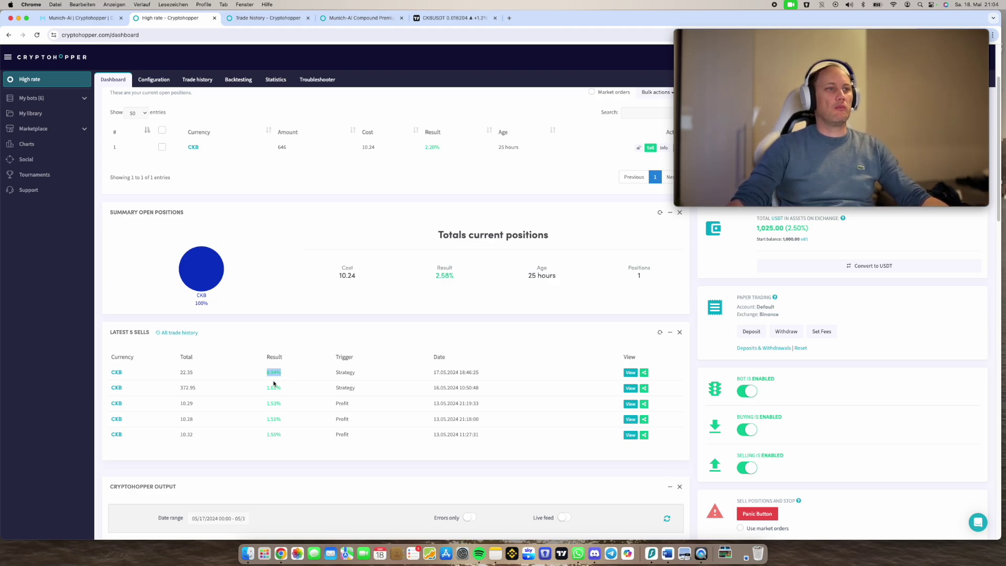
left_click_drag(289, 373, 261, 370)
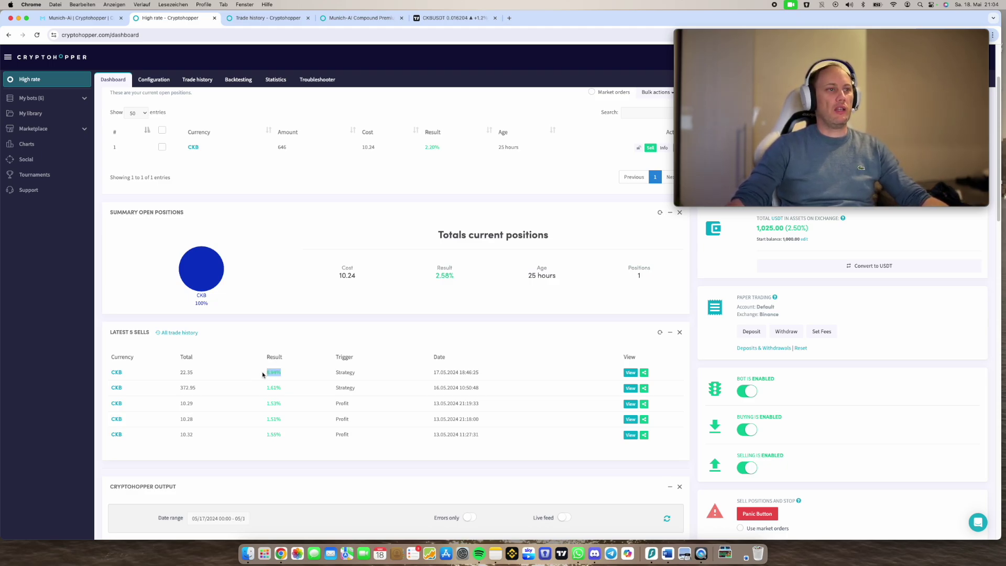
left_click(271, 379)
scroll(317, 394, "up", 4)
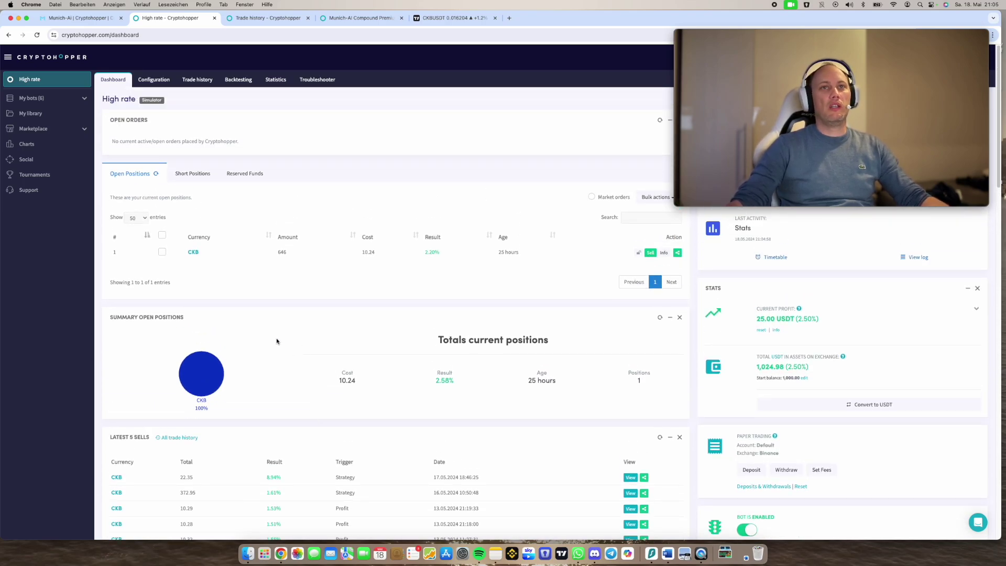
scroll(275, 472, "down", 1)
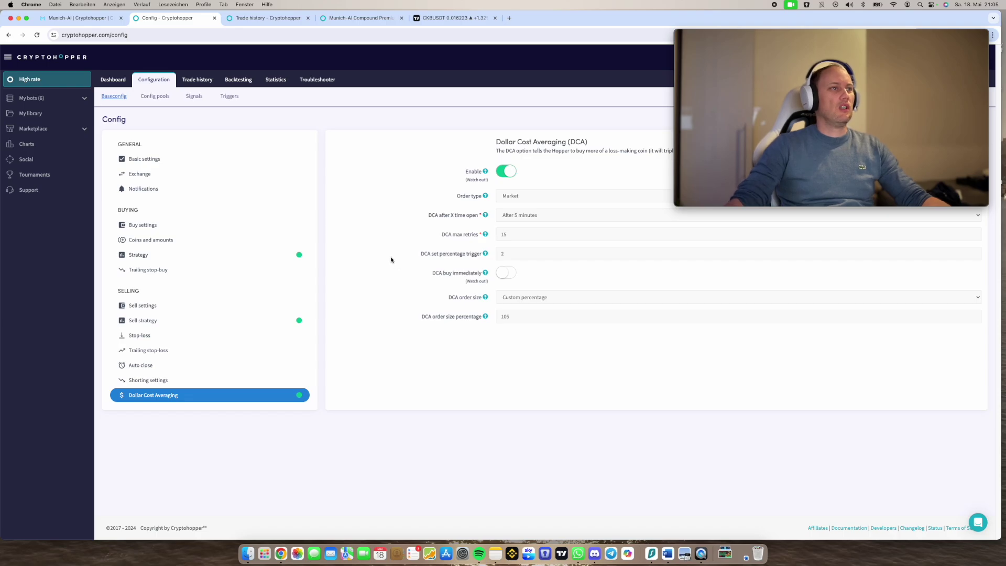
Review the coins and buy amounts (about 10 USDT per buy), then the Munich AI Compound Premium strategy settings
left_click(194, 241)
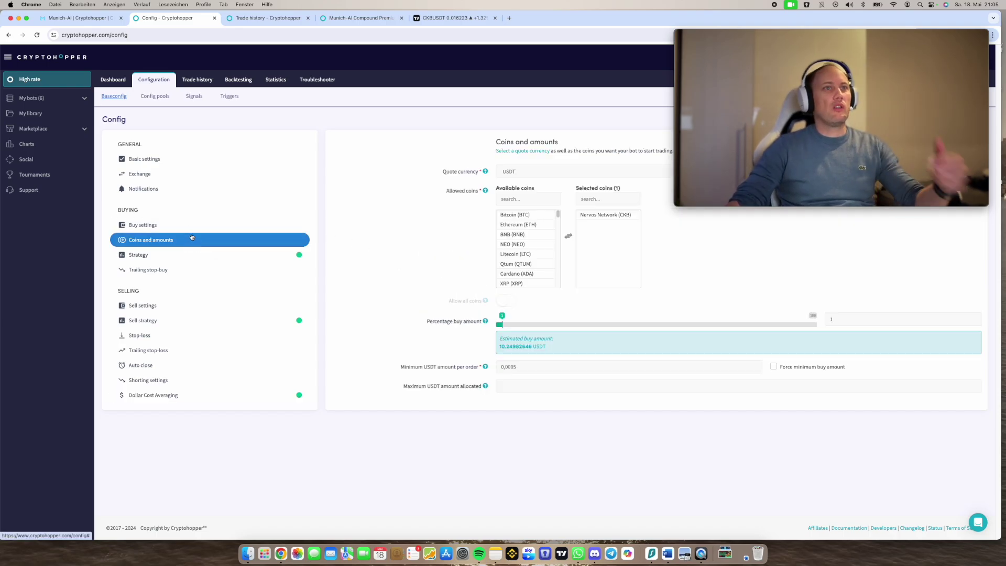
left_click(198, 227)
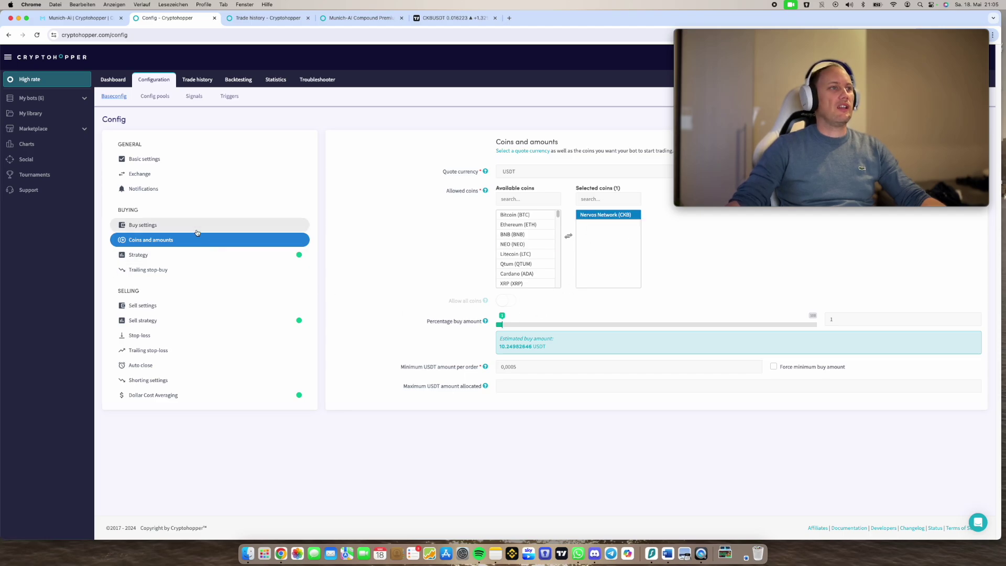
left_click(238, 242)
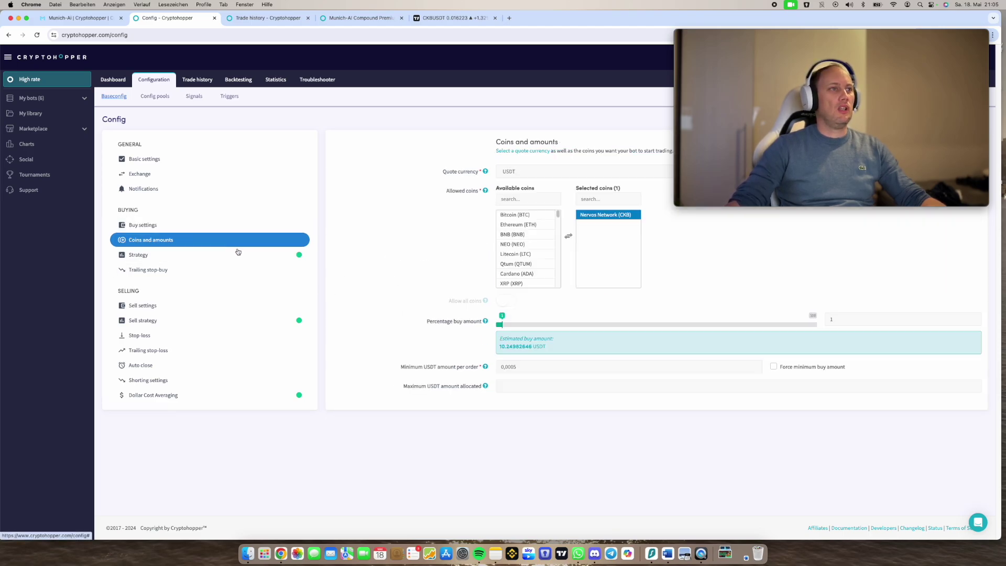
left_click_drag(500, 348, 505, 350)
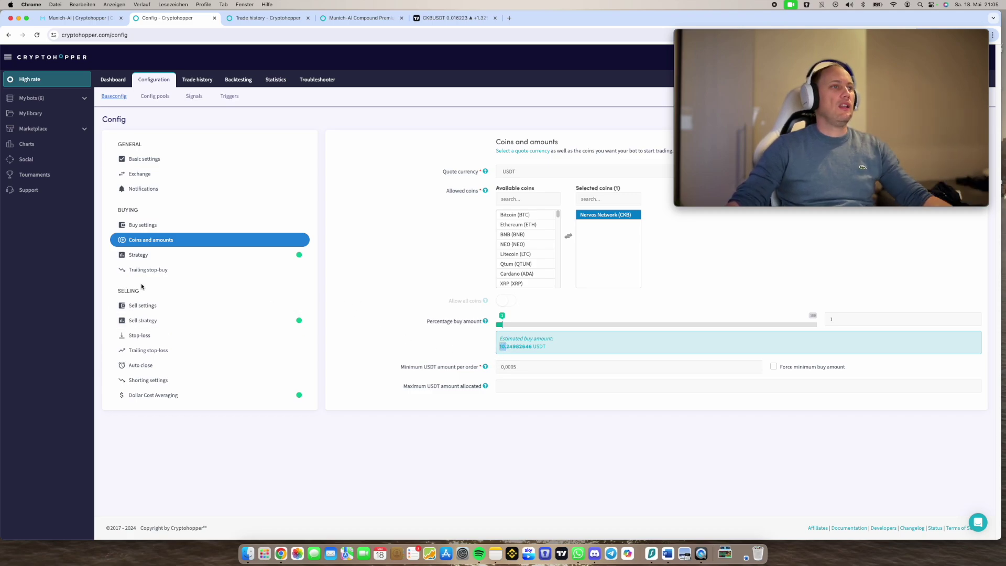
left_click(139, 256)
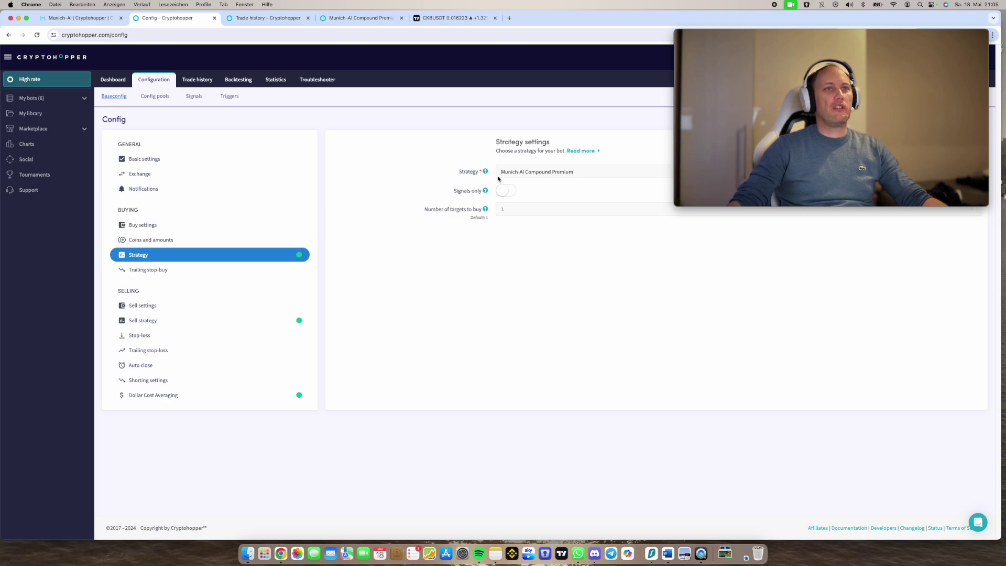
Check the 99 take profit, then the sell strategy's 1,5 minimum profit with strategy-based selling on
left_click(182, 309)
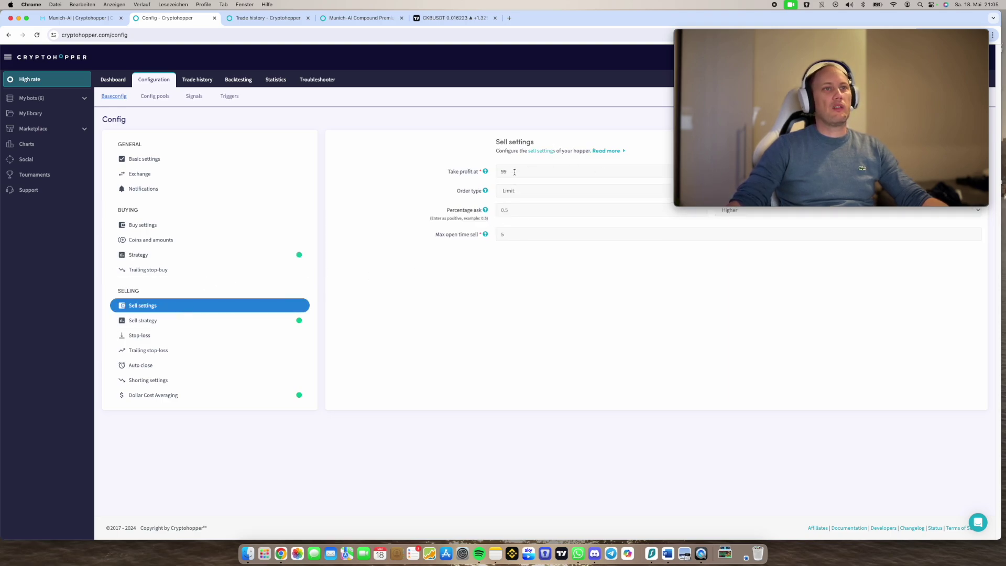
left_click_drag(515, 172, 476, 172)
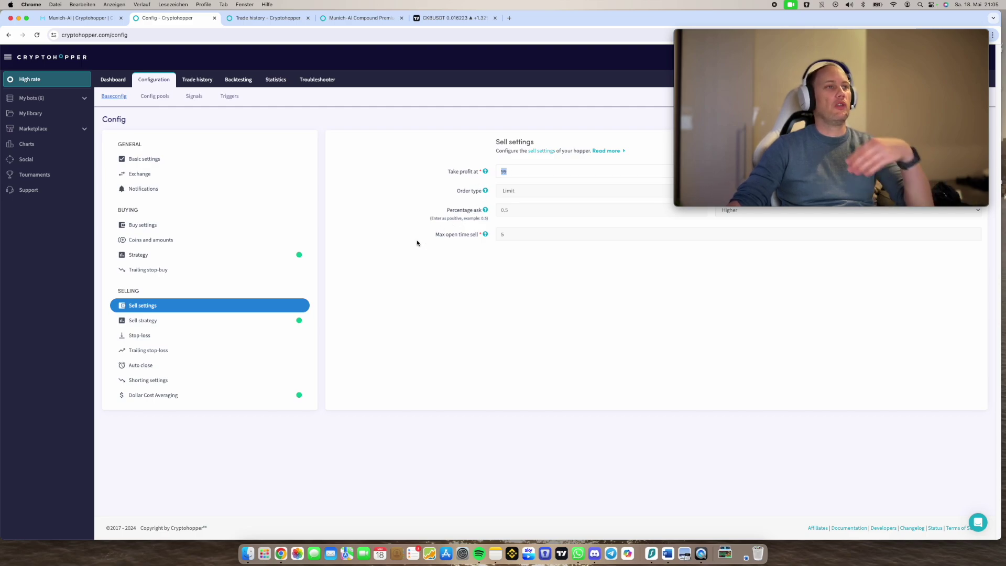
left_click(275, 324)
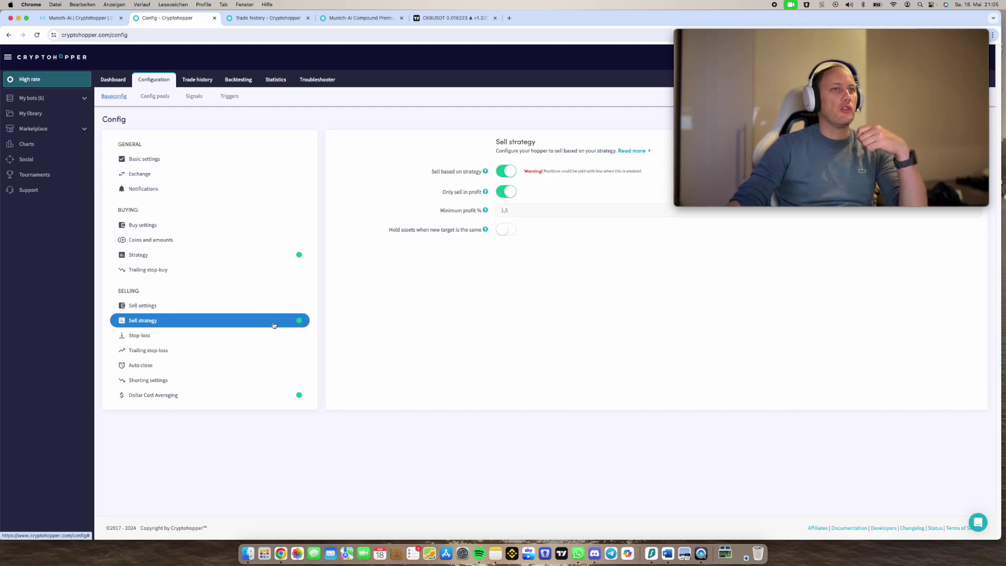
double_click(495, 211)
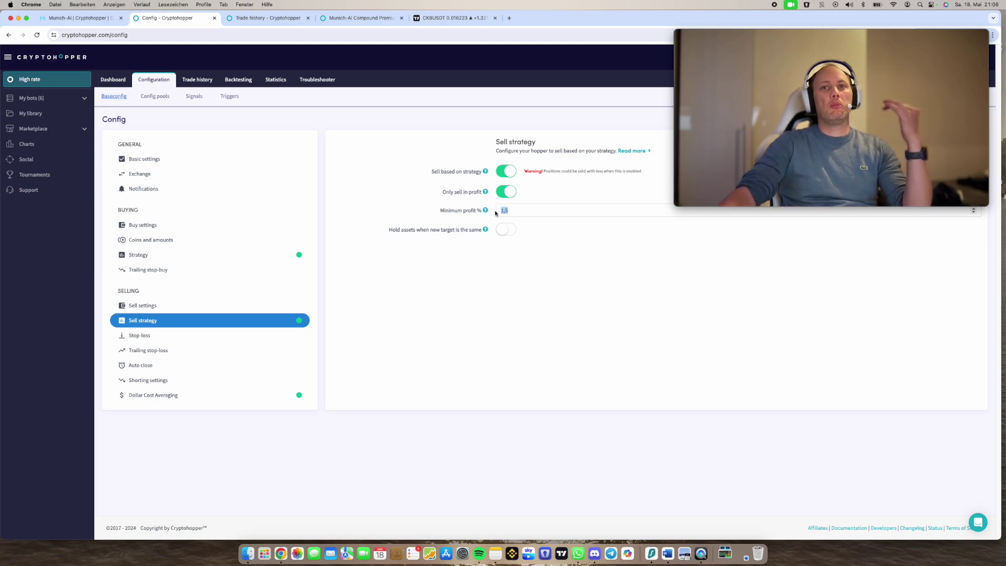
Highlight the DCA settings: 15 max retries, 2% trigger, buy-immediately option and 105% order size
left_click(234, 397)
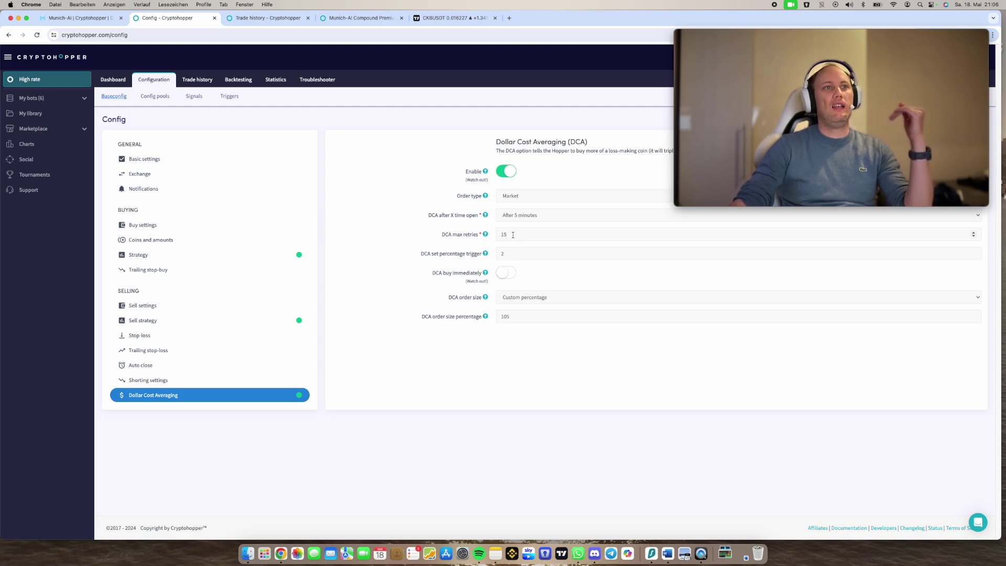
left_click_drag(512, 234, 495, 236)
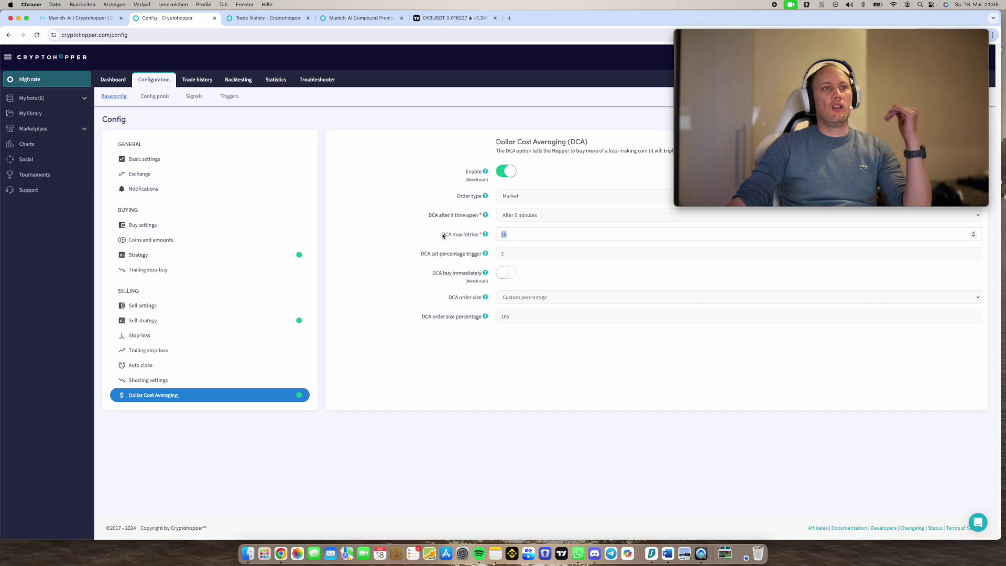
left_click_drag(445, 237, 475, 237)
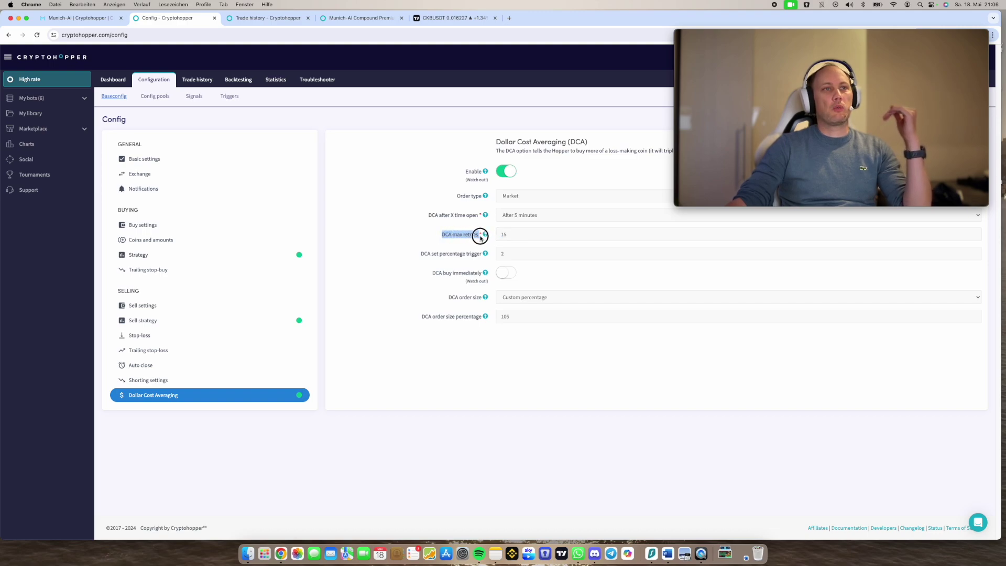
double_click(496, 235)
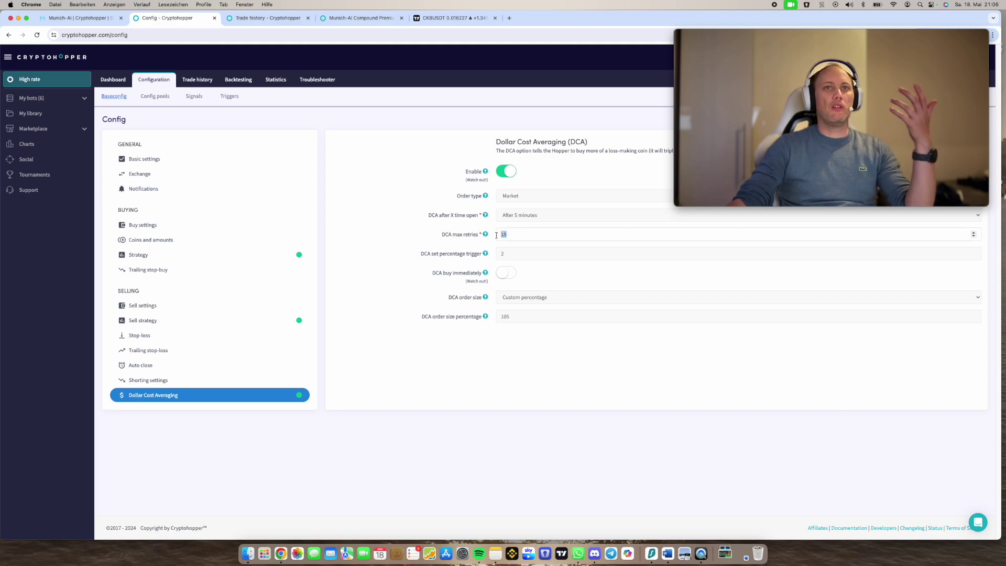
left_click(507, 253)
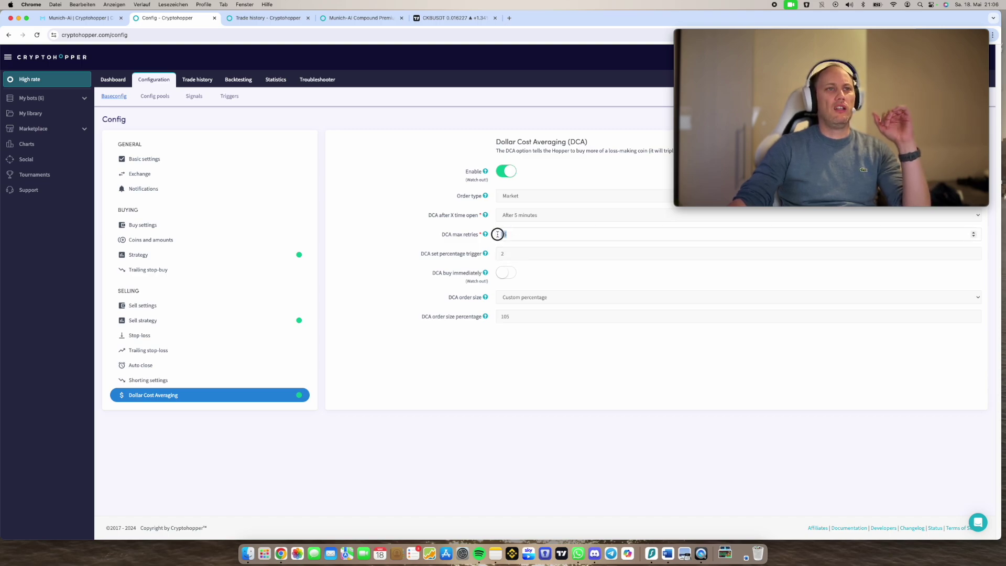
double_click(511, 235)
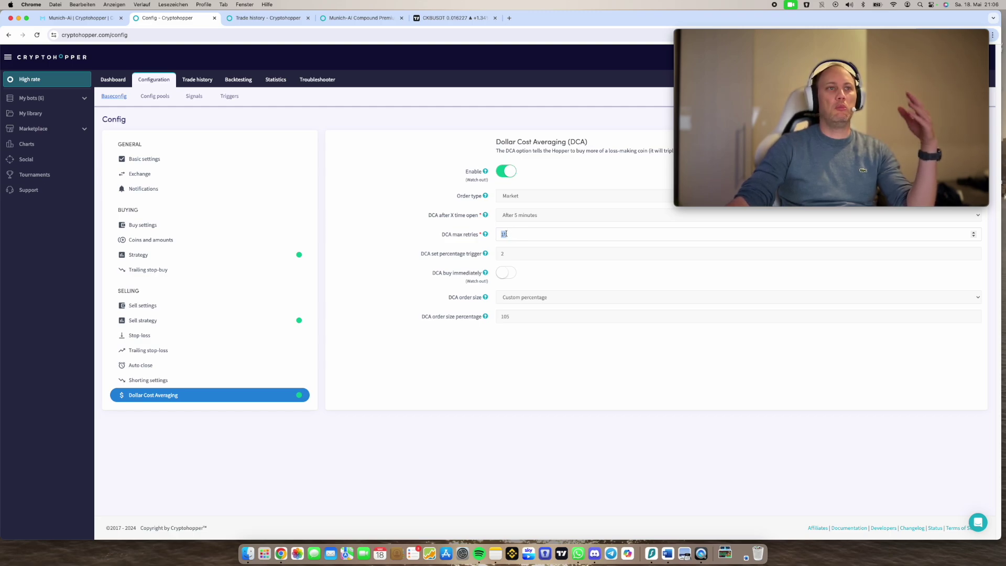
double_click(497, 254)
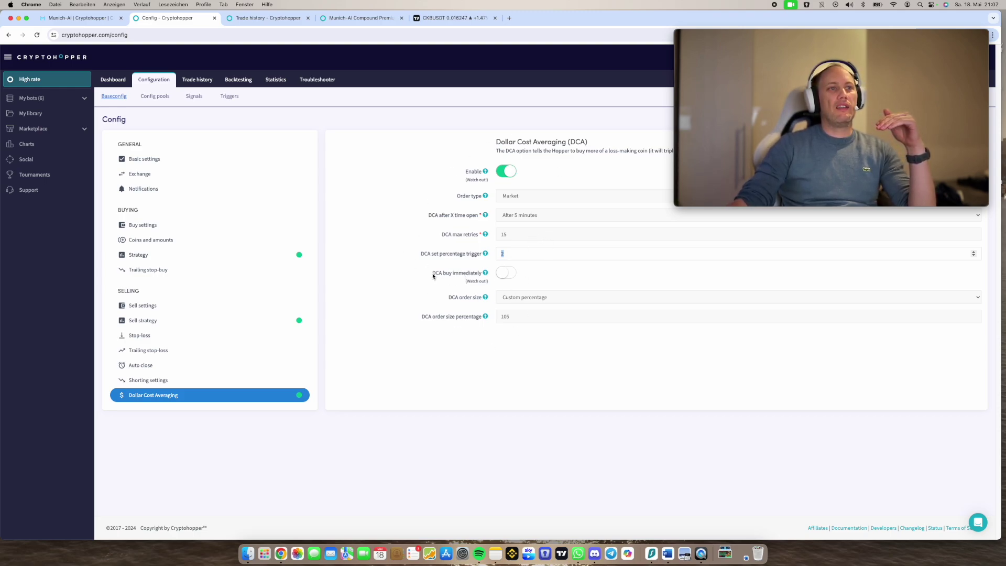
left_click_drag(433, 276, 482, 277)
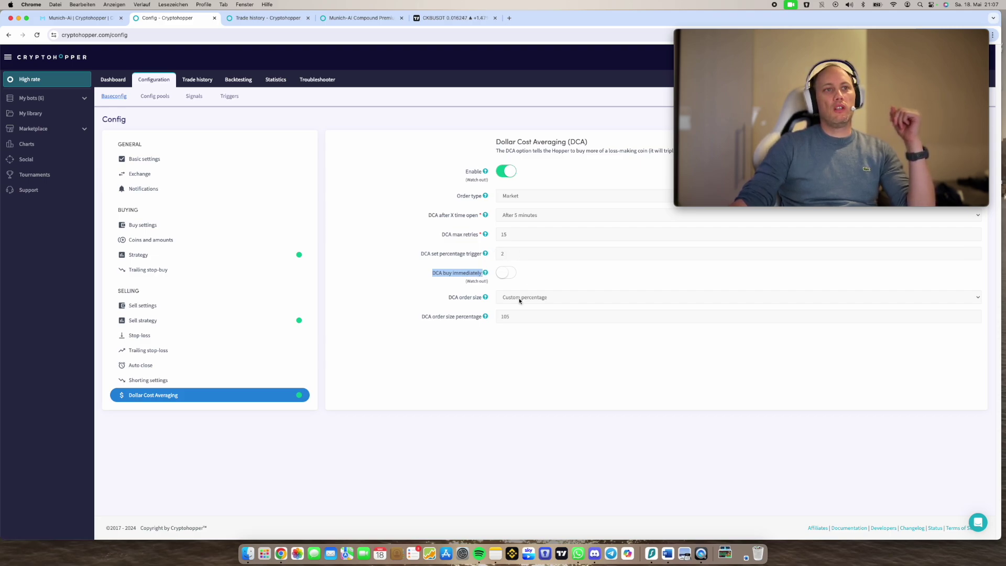
left_click_drag(514, 320, 498, 319)
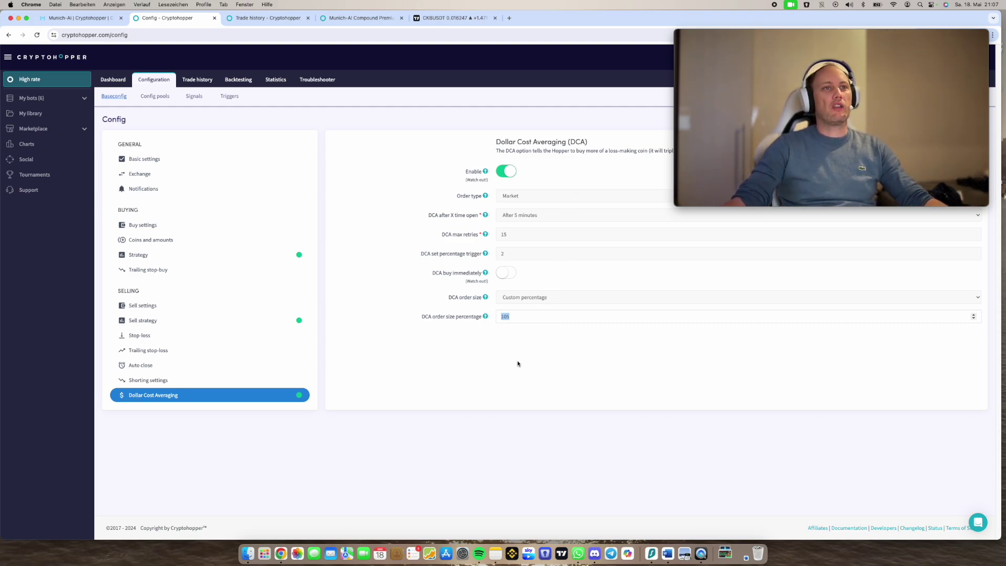
Return to the CKB TradingView chart and pan to the April–May trading period
left_click(453, 18)
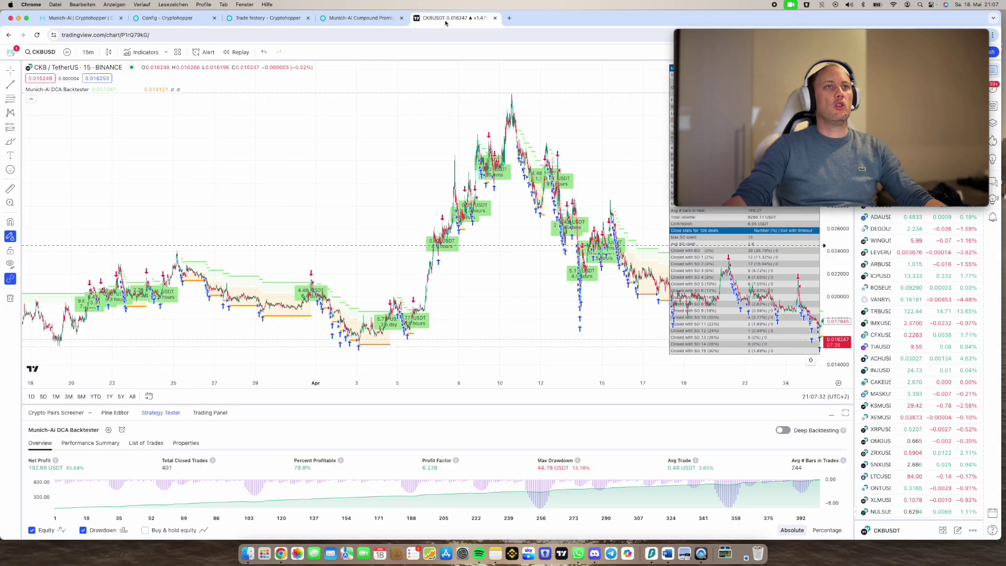
left_click_drag(517, 240, 286, 226)
left_click_drag(539, 210, 343, 198)
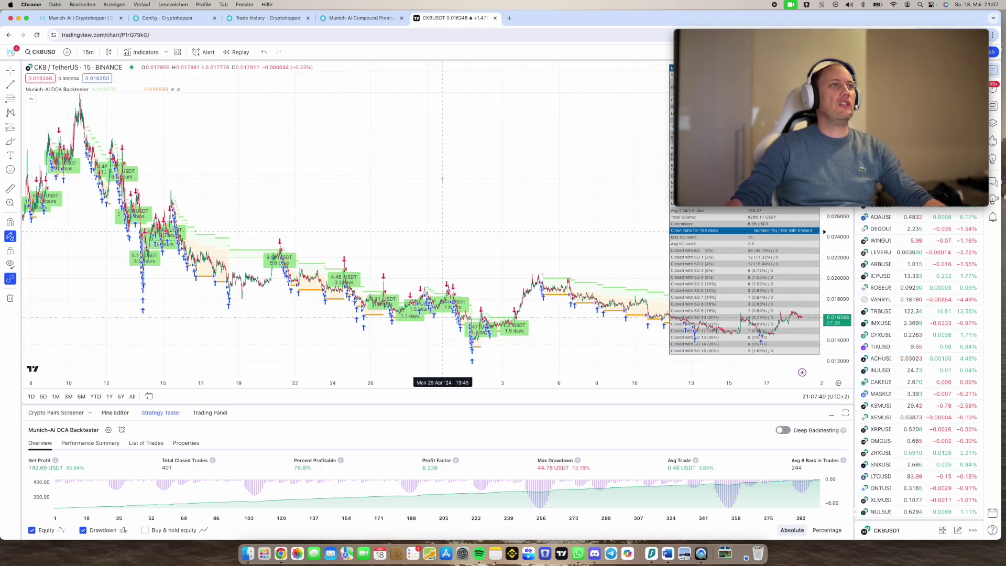
Inspect the DCA Backtester inputs: 1.05 volume scale, 2 price deviation, 15 max safety trades
double_click(59, 90)
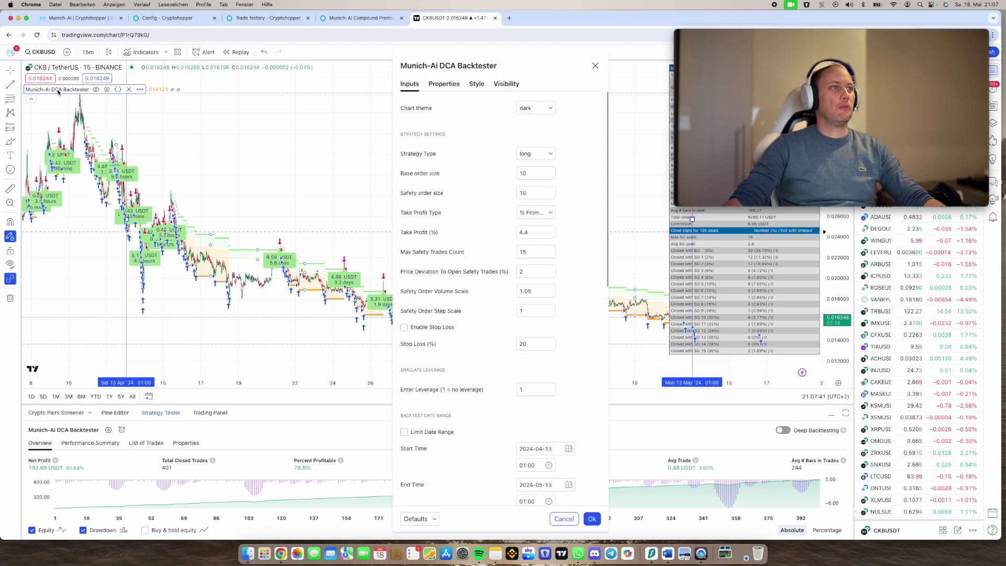
scroll(410, 287, "down", 1)
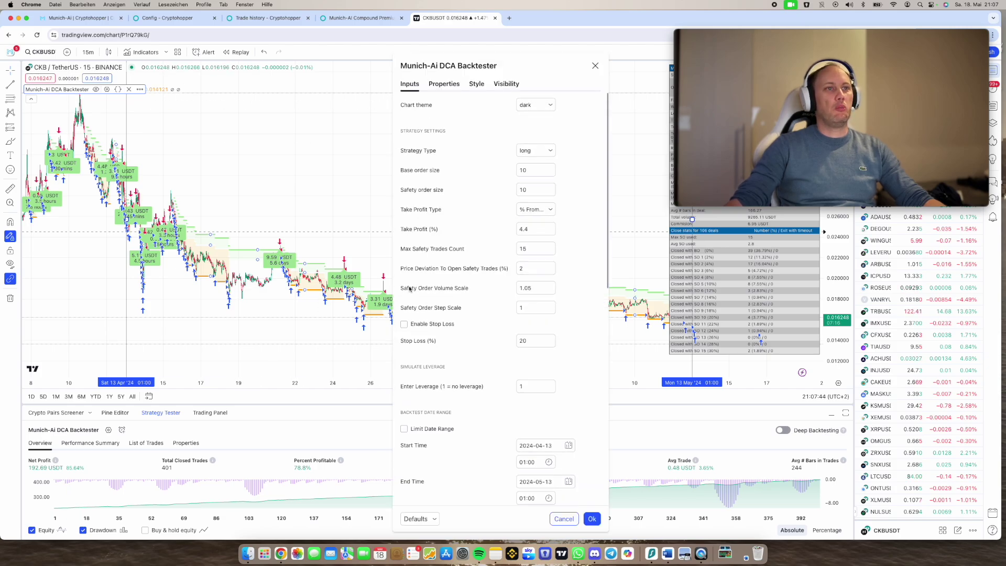
left_click(522, 290)
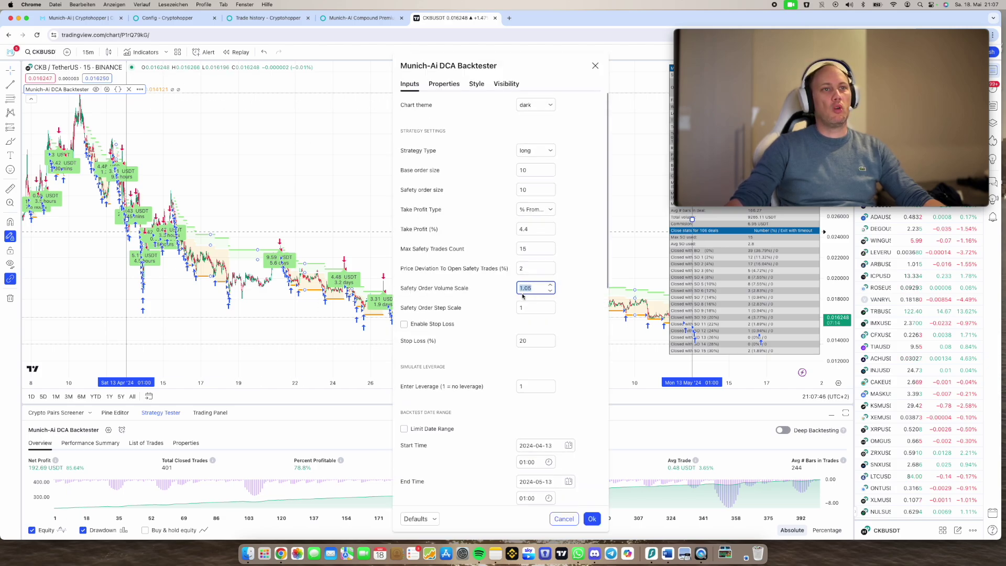
left_click(508, 269)
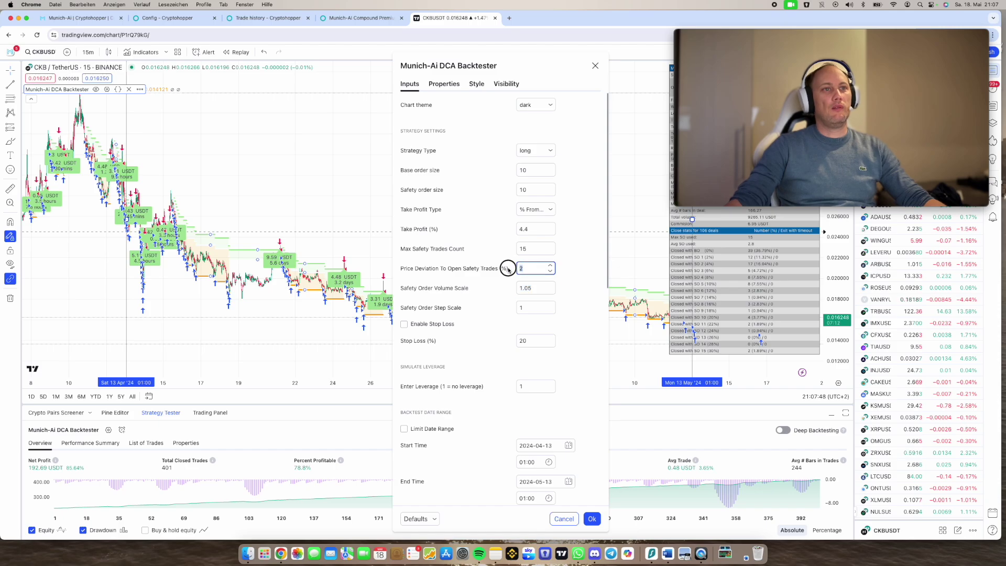
left_click(513, 249)
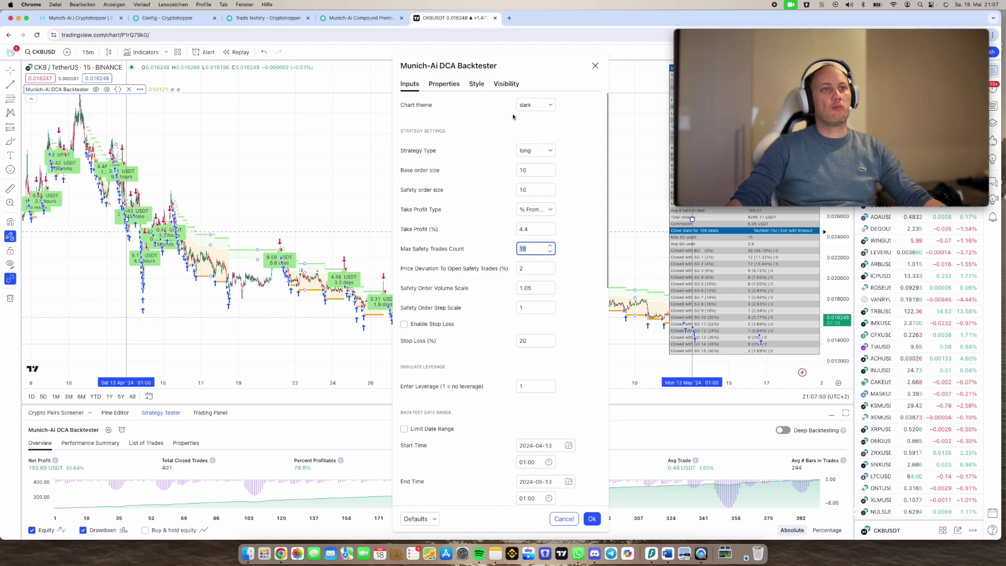
left_click(595, 66)
Return to the DCA configuration, then show the trade history topped by the 8.94% CKB sell
left_click(346, 19)
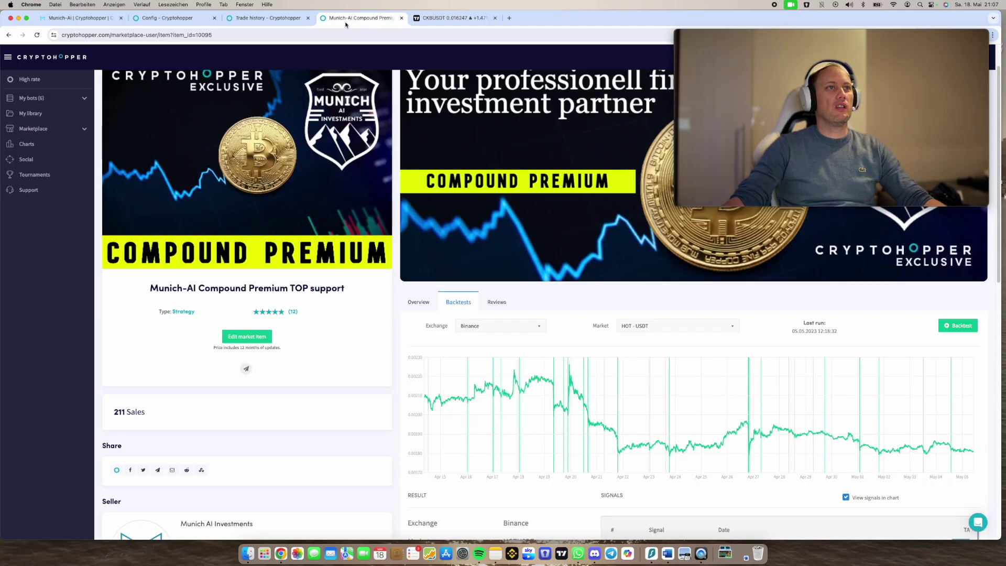
left_click(285, 20)
left_click(173, 18)
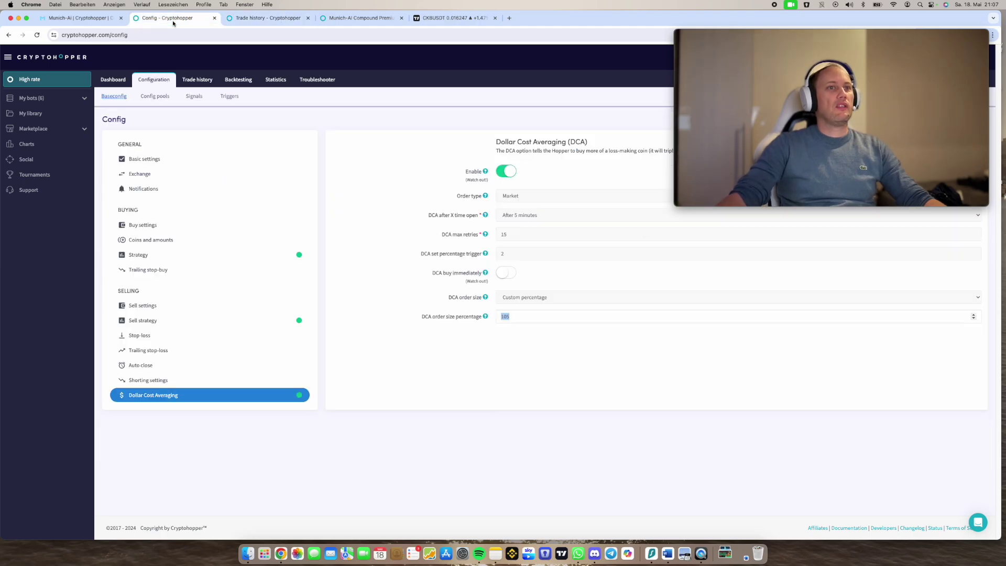
left_click(388, 304)
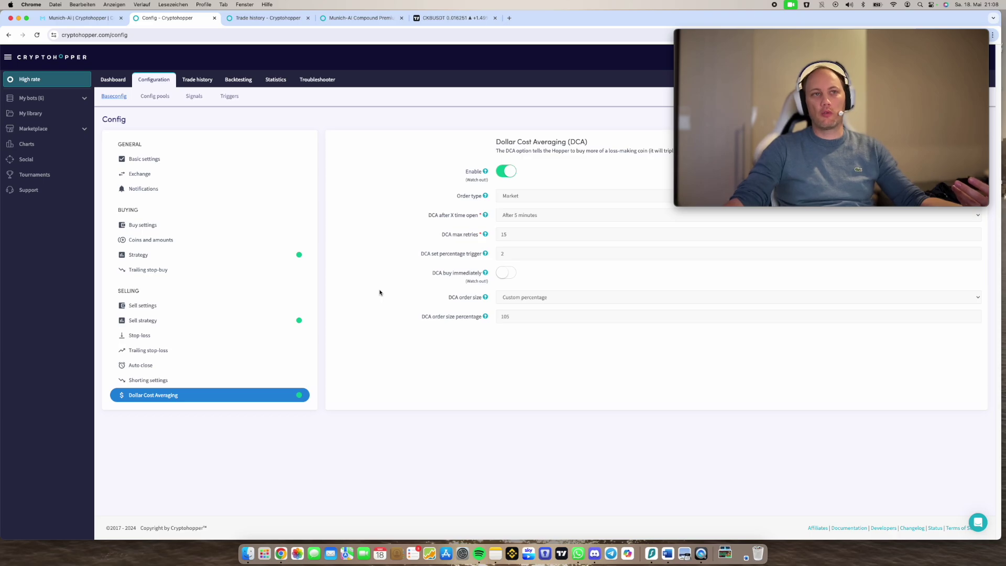
left_click(247, 18)
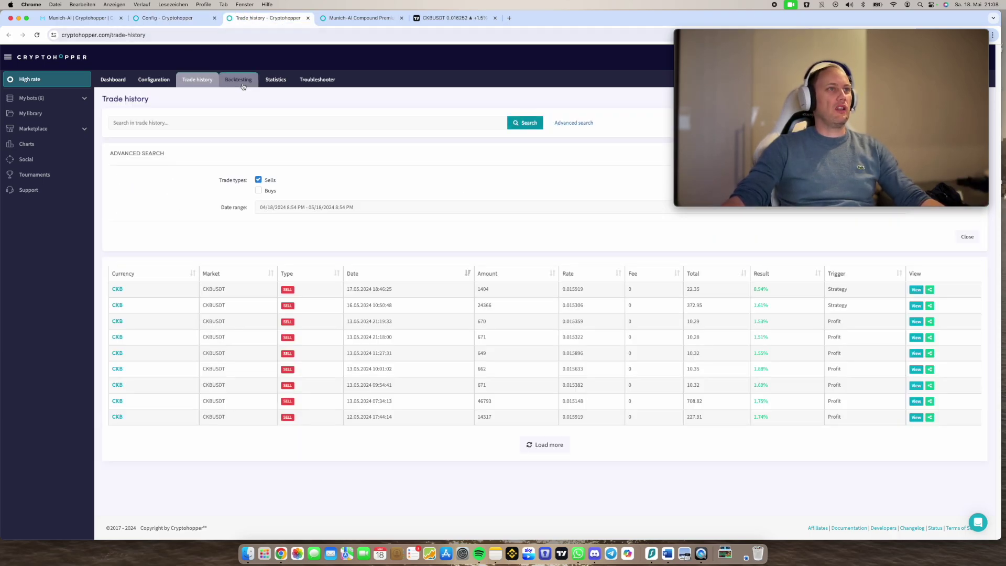
Check the CKB statistics (1 hour average hold, 2.47% average profit), then return to the dashboard
left_click(271, 83)
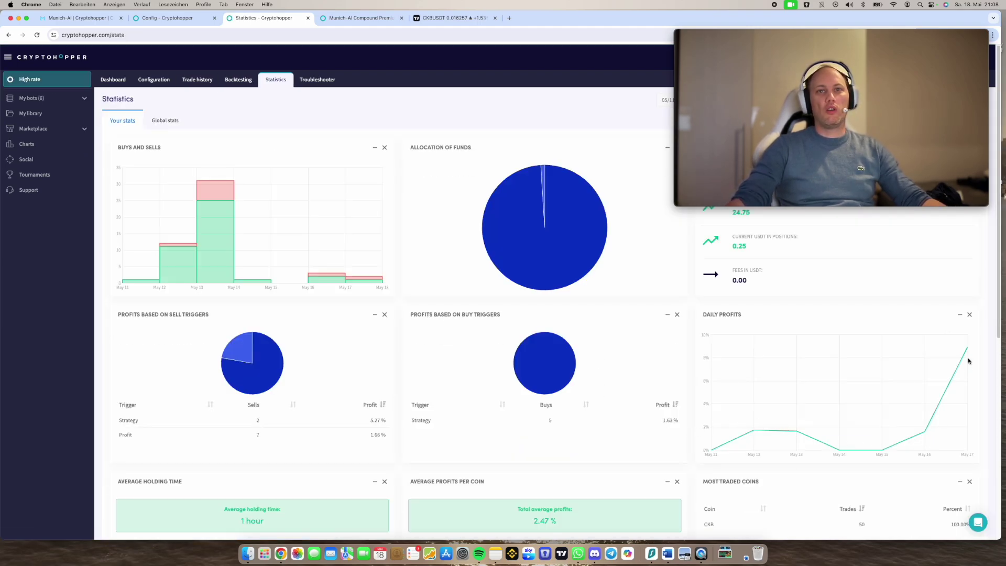
scroll(626, 354, "down", 10)
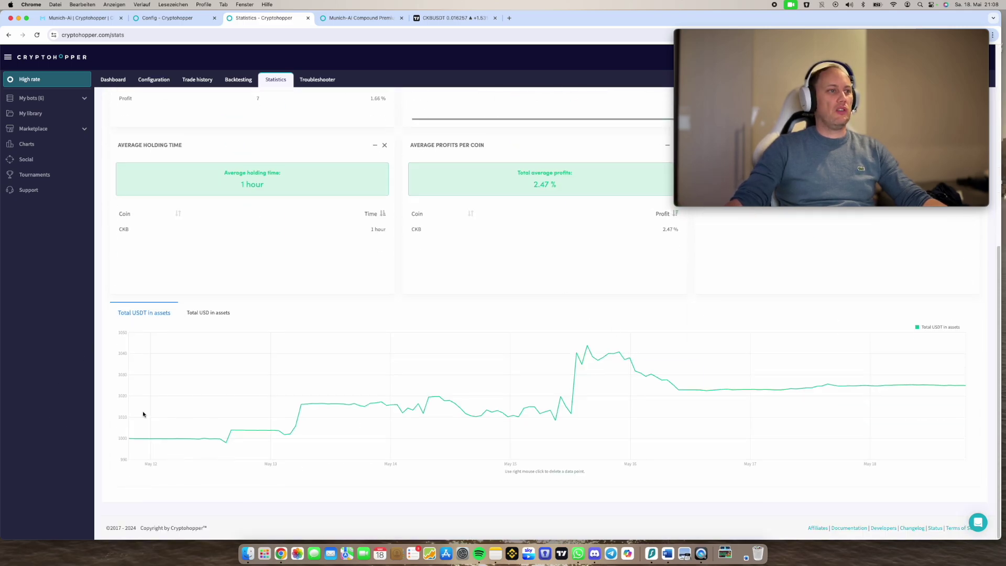
mouse_move(248, 436)
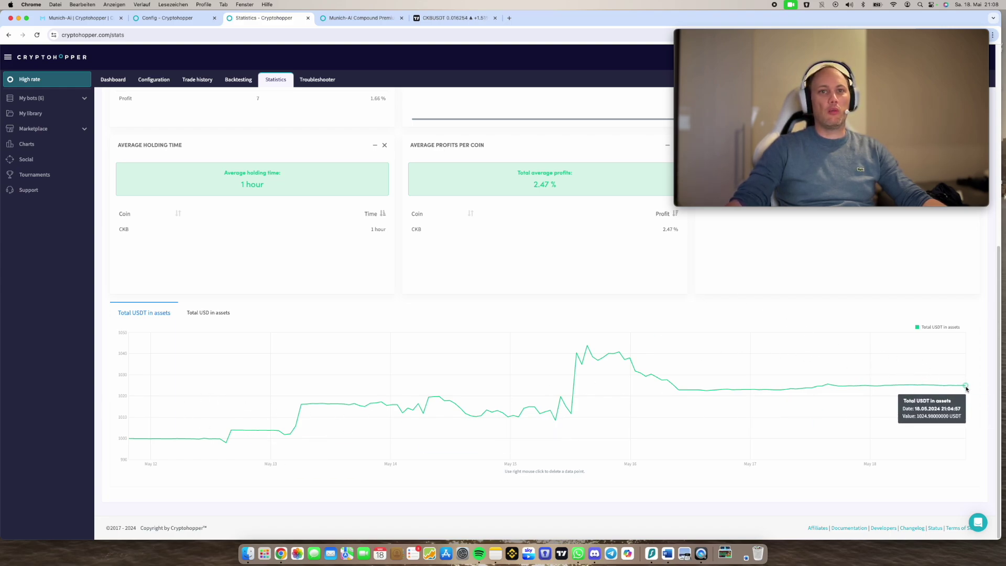
left_click(116, 82)
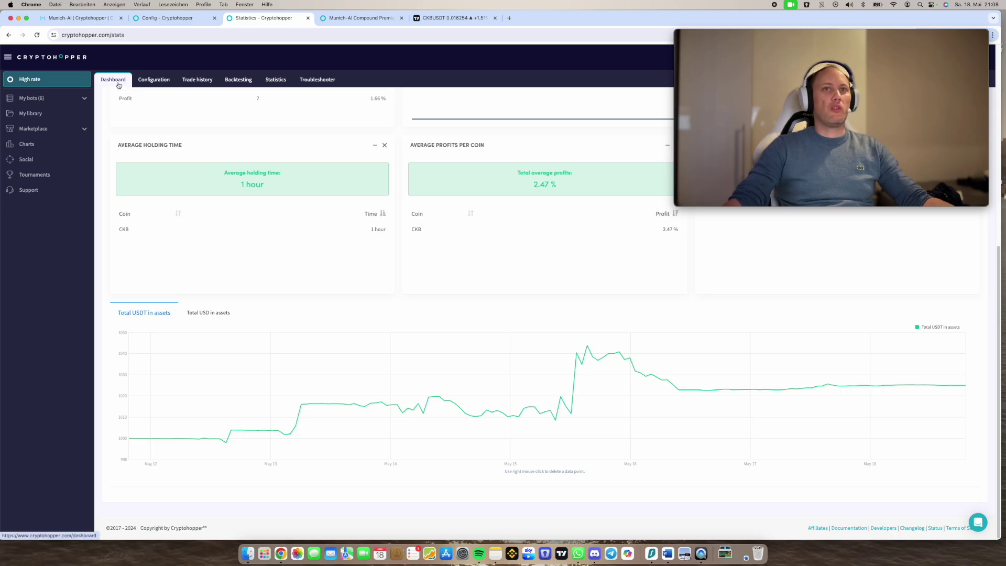